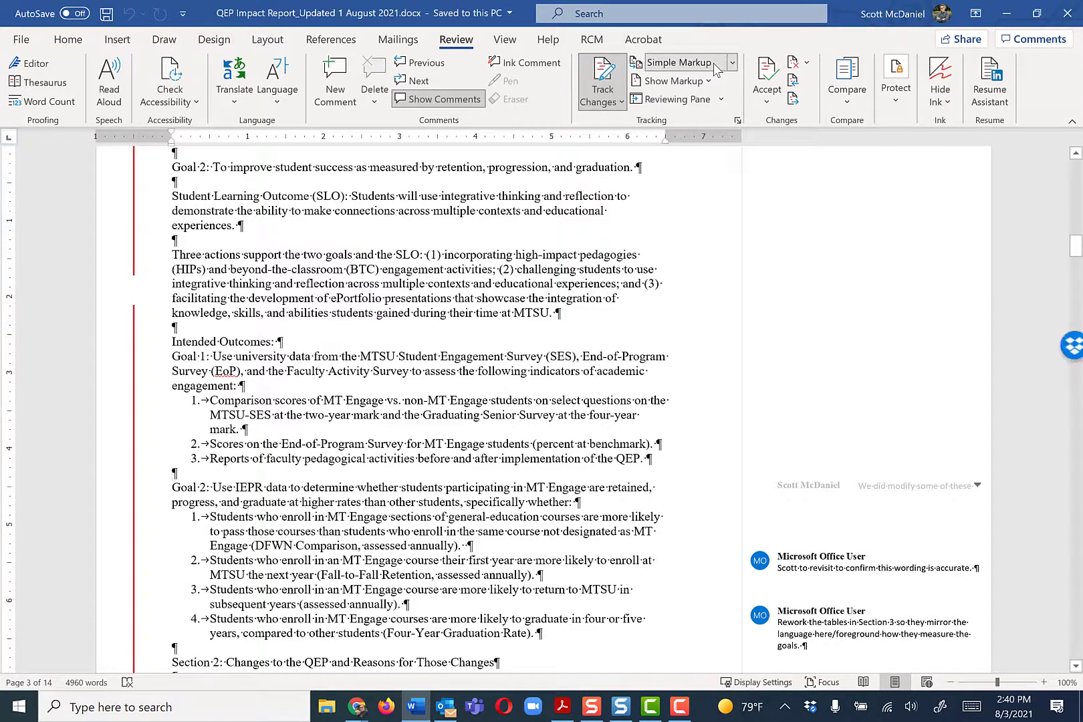
Step: Switch the Display for Review level to All Markup
click(731, 63)
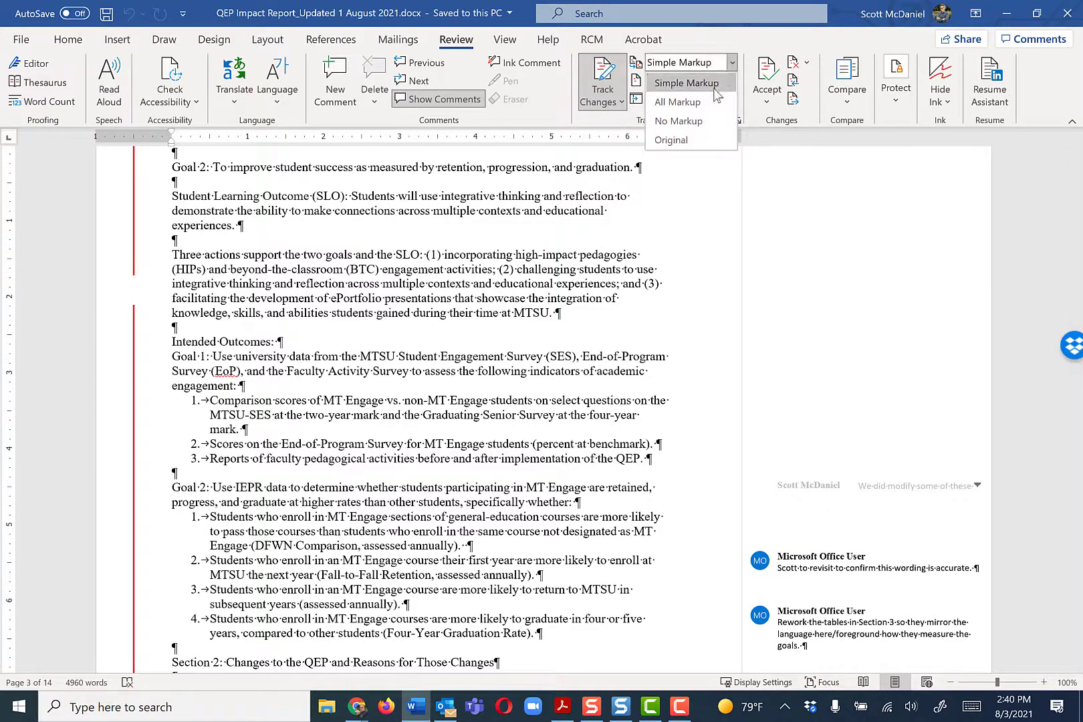
click(673, 85)
scroll(657, 272, down, 1)
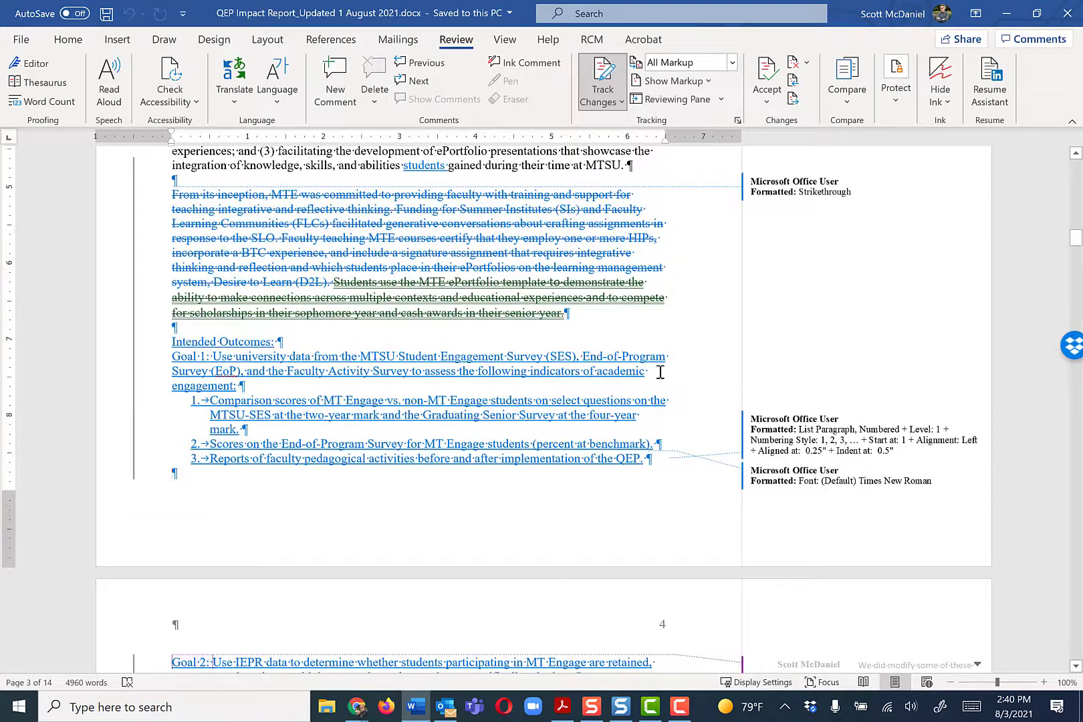
scroll(660, 371, up, 3)
scroll(660, 371, up, 3)
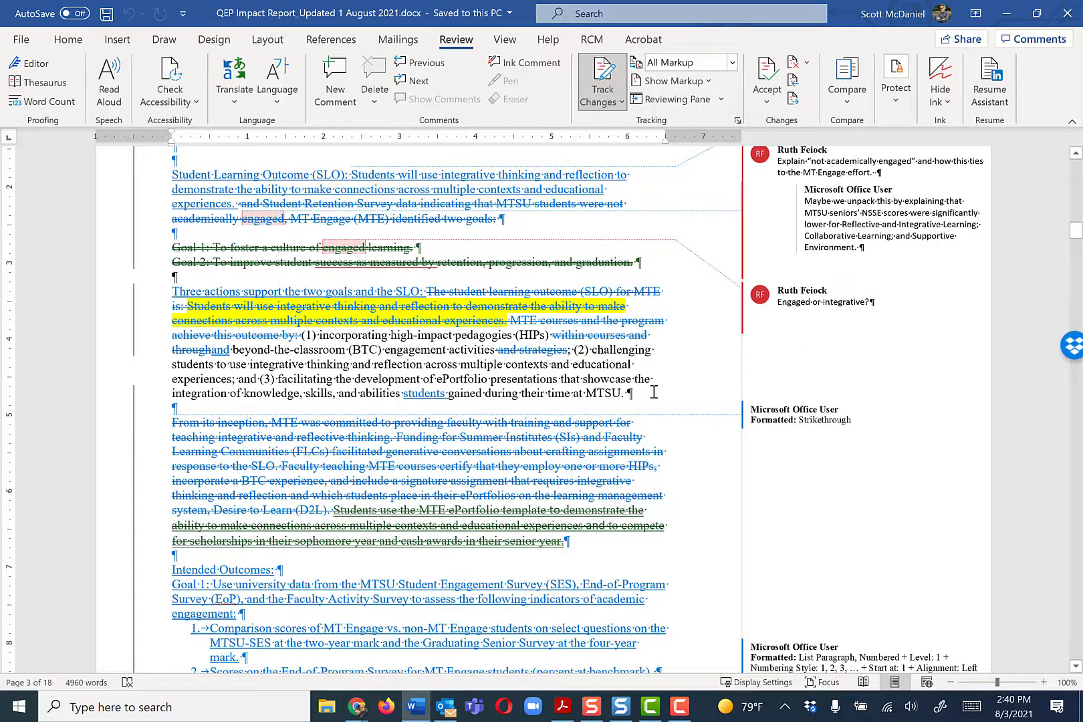
scroll(653, 393, down, 5)
scroll(654, 392, down, 5)
scroll(653, 393, down, 4)
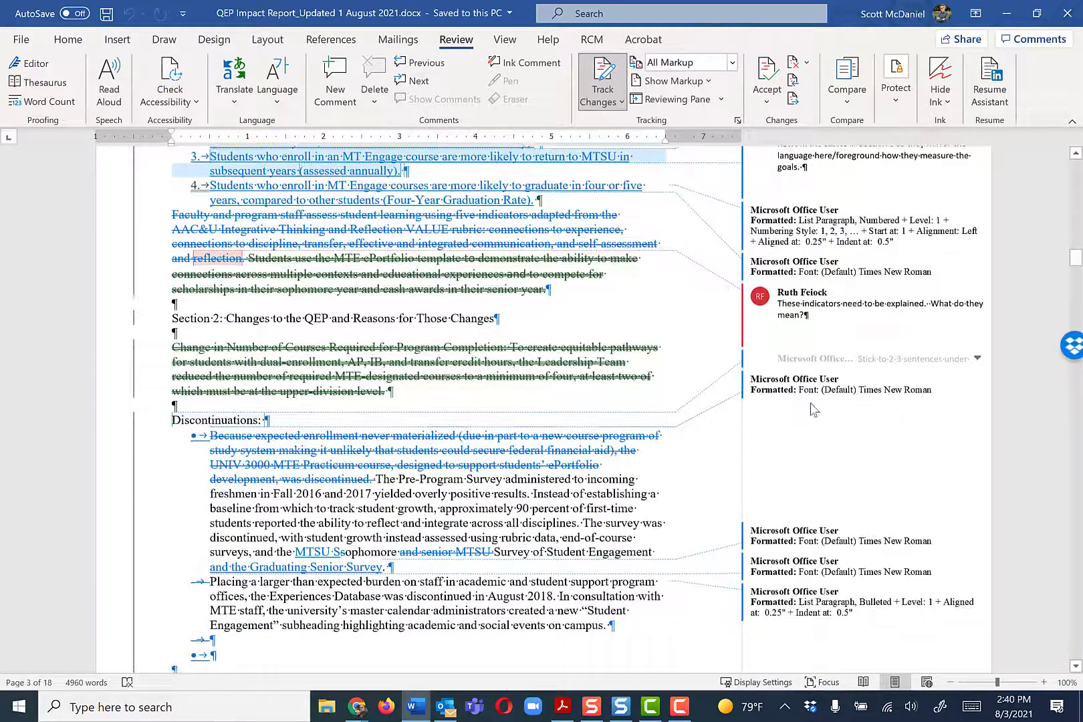
Step: Set the Display for Review level back to Simple Markup
click(731, 62)
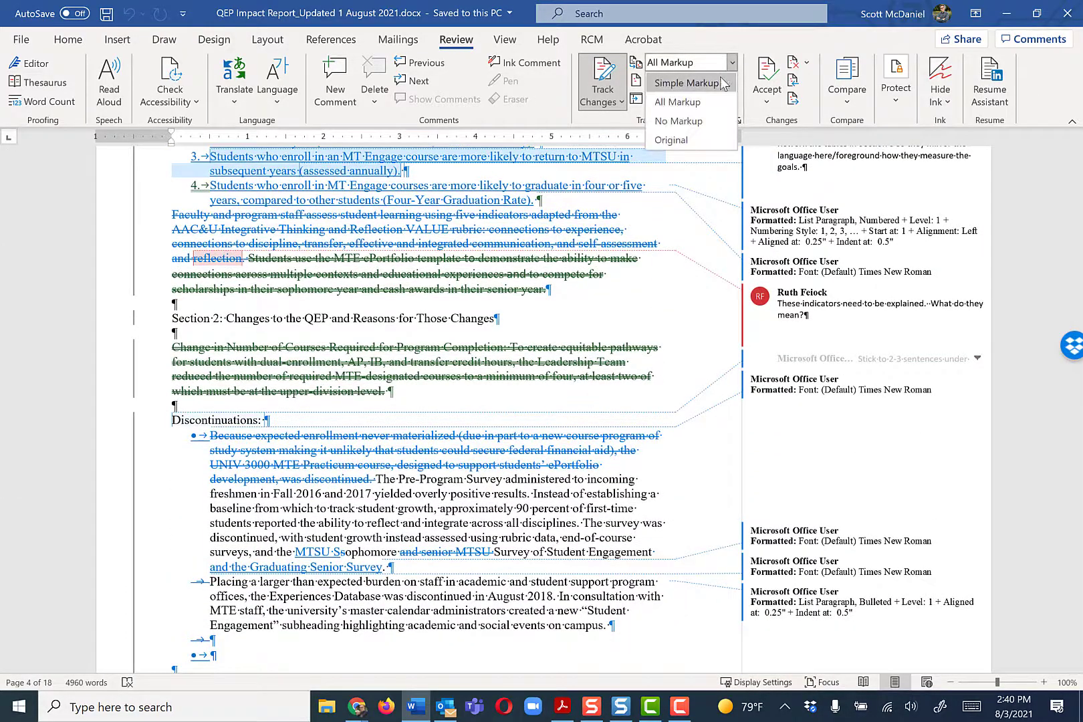
click(688, 82)
scroll(675, 300, up, 5)
scroll(674, 299, up, 5)
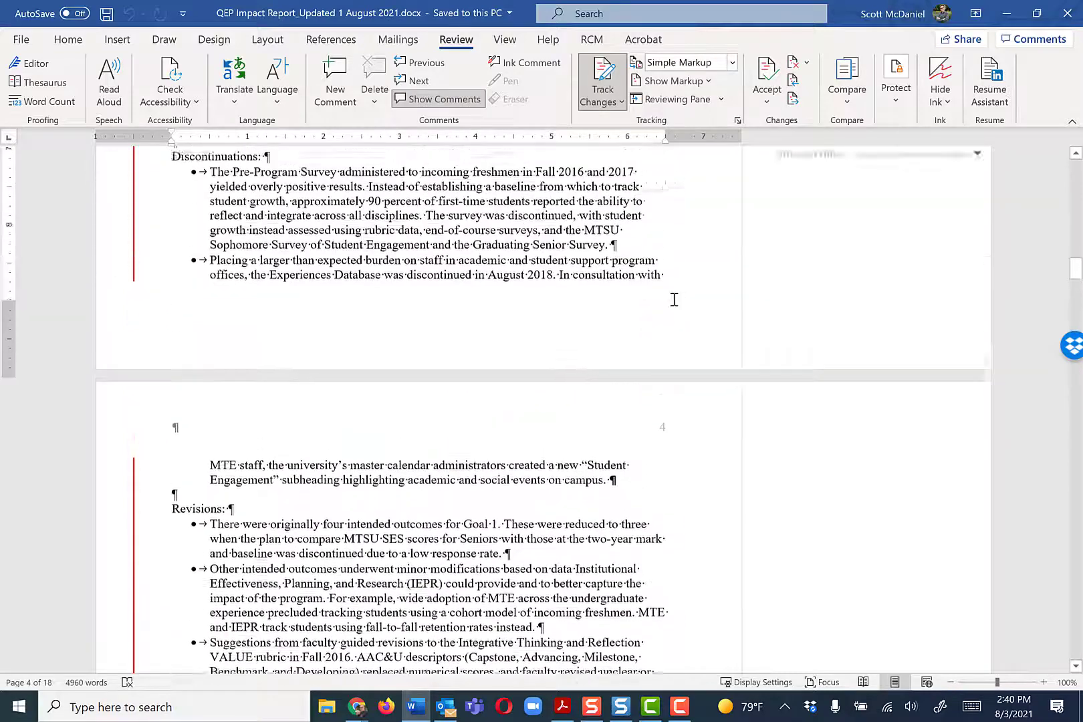
scroll(675, 300, up, 5)
scroll(674, 300, up, 2)
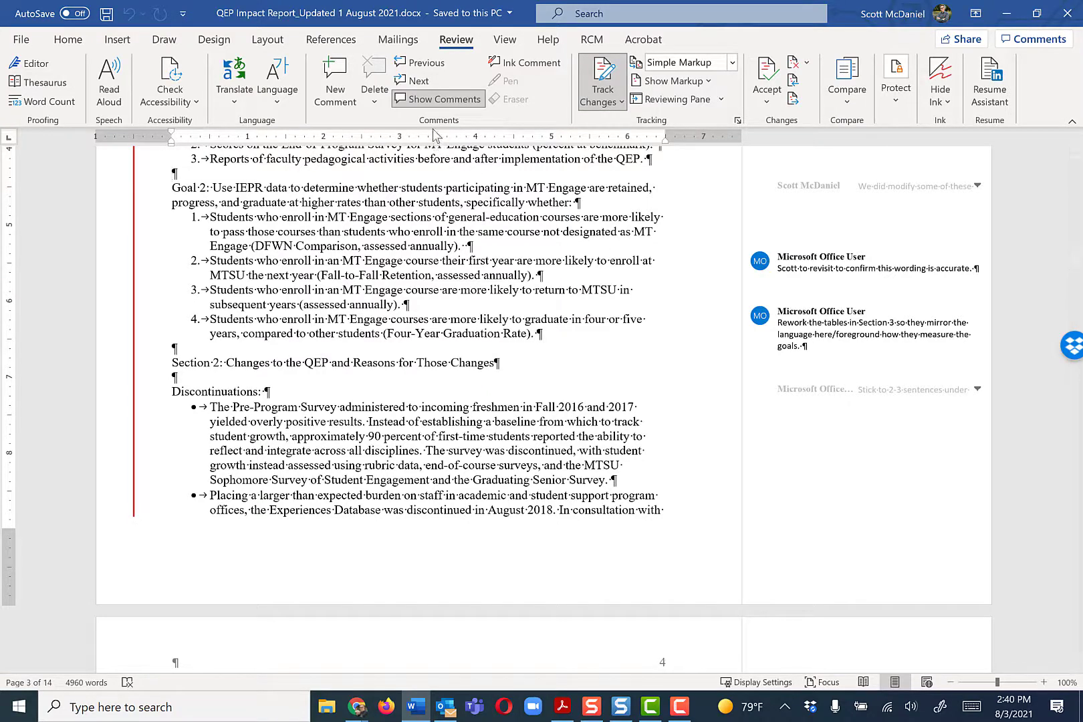
key(ctrl+p)
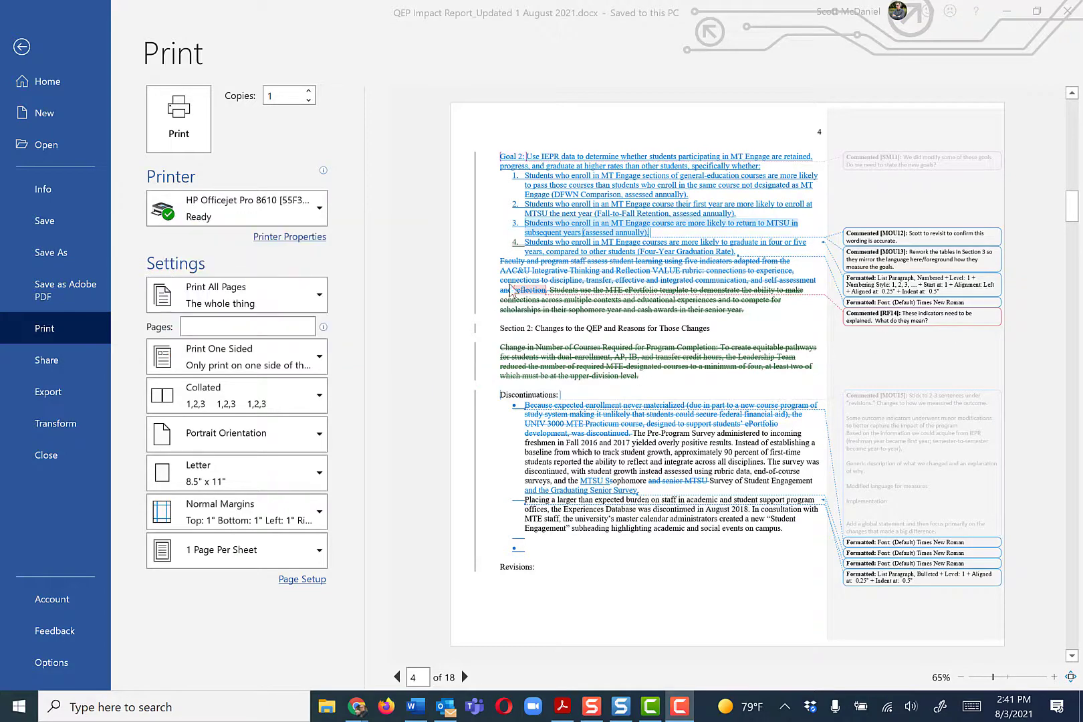
click(319, 358)
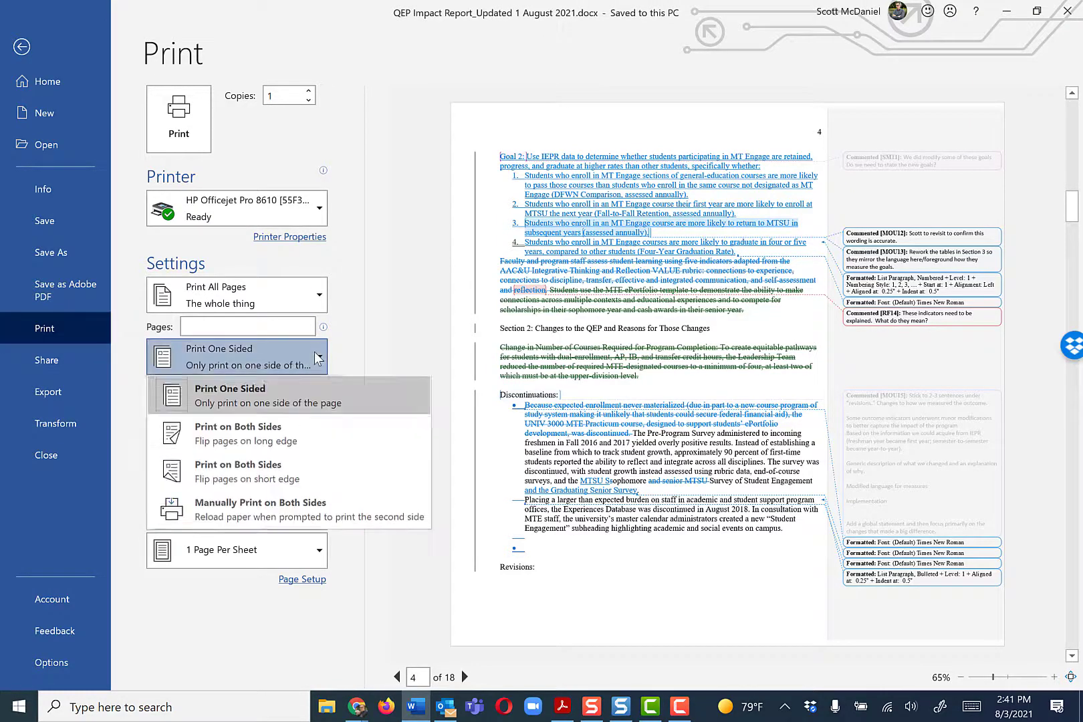
click(319, 358)
click(22, 47)
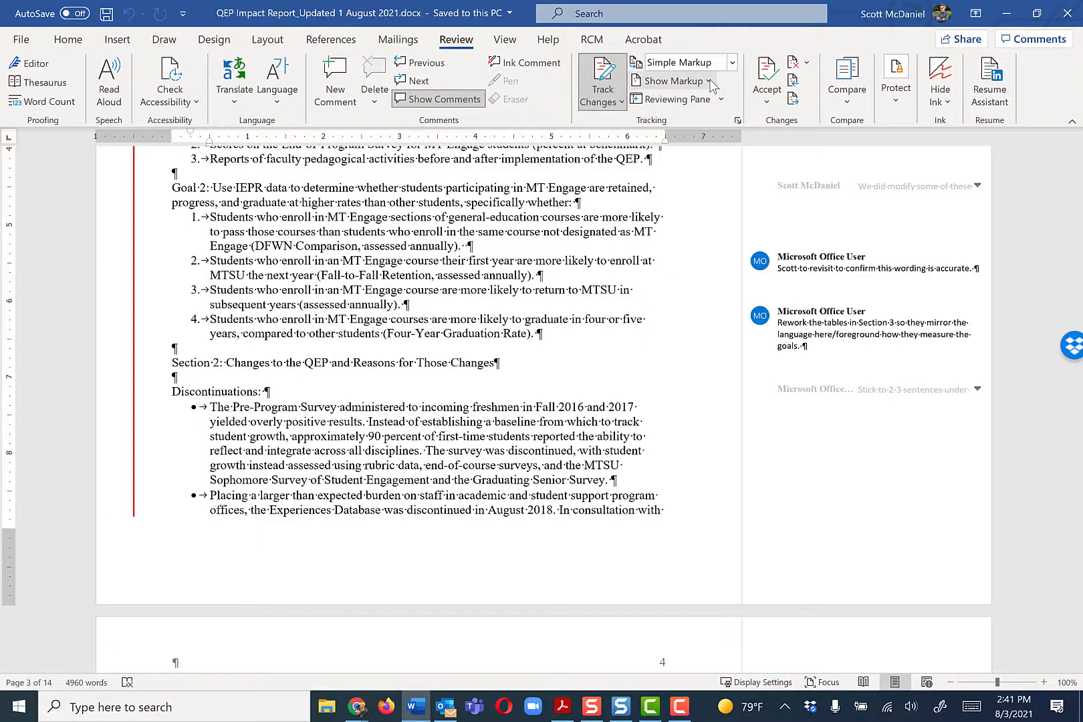
Step: Turn off Insertions and Deletions under Show Markup, then recheck the remaining markup options
click(708, 82)
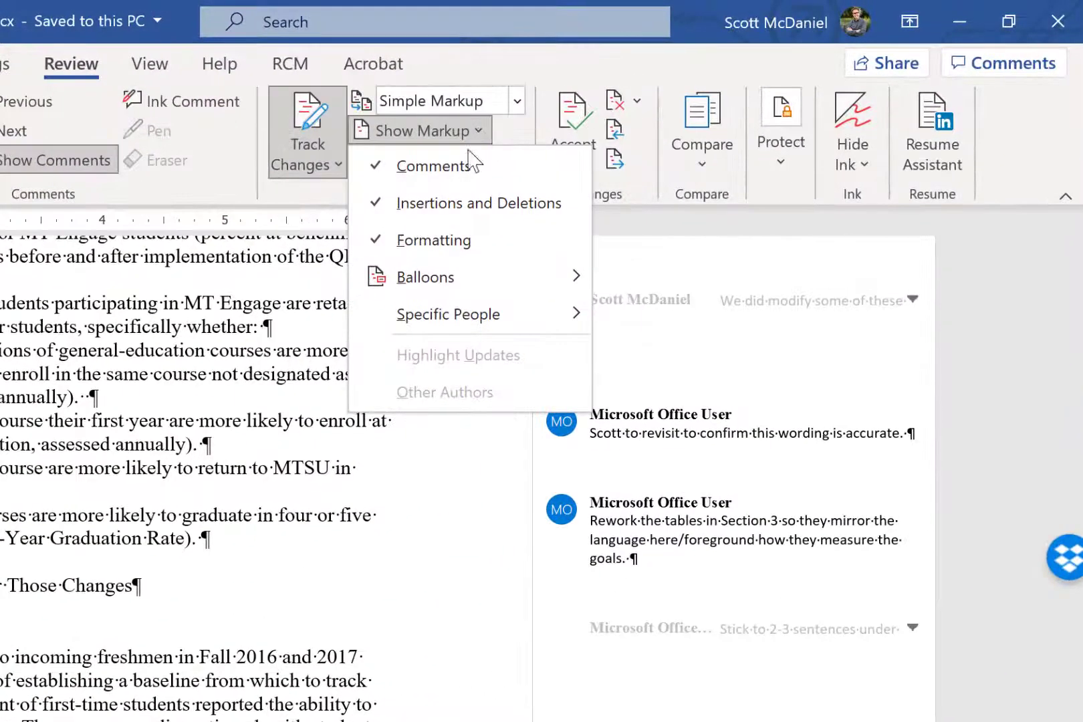
click(473, 208)
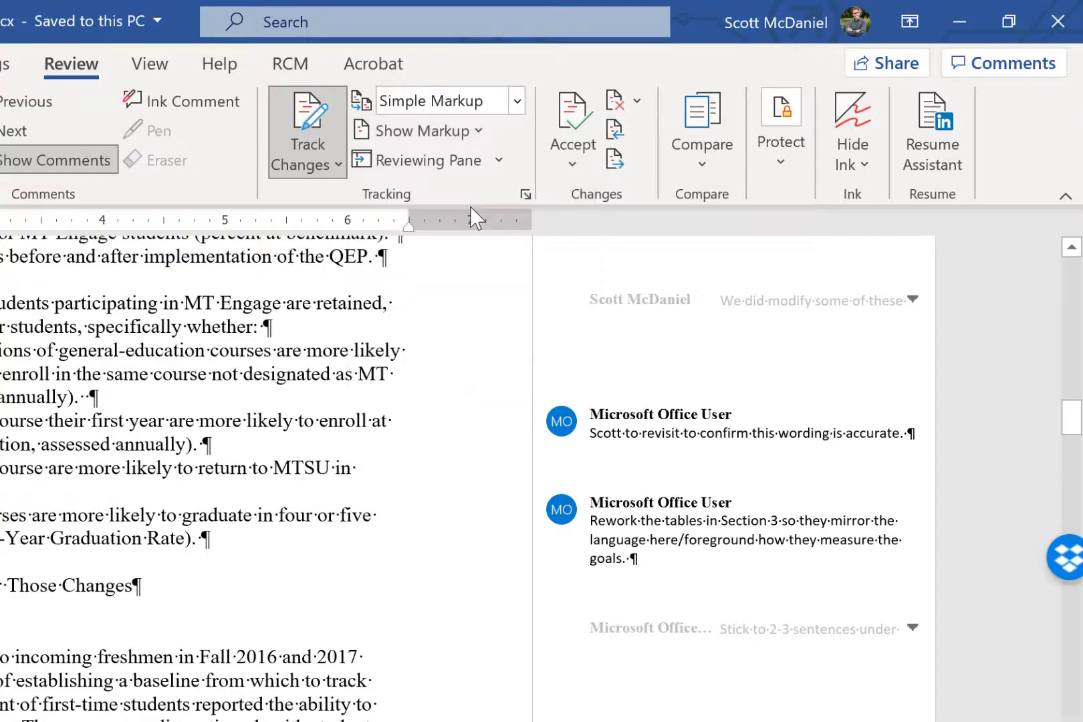
click(423, 130)
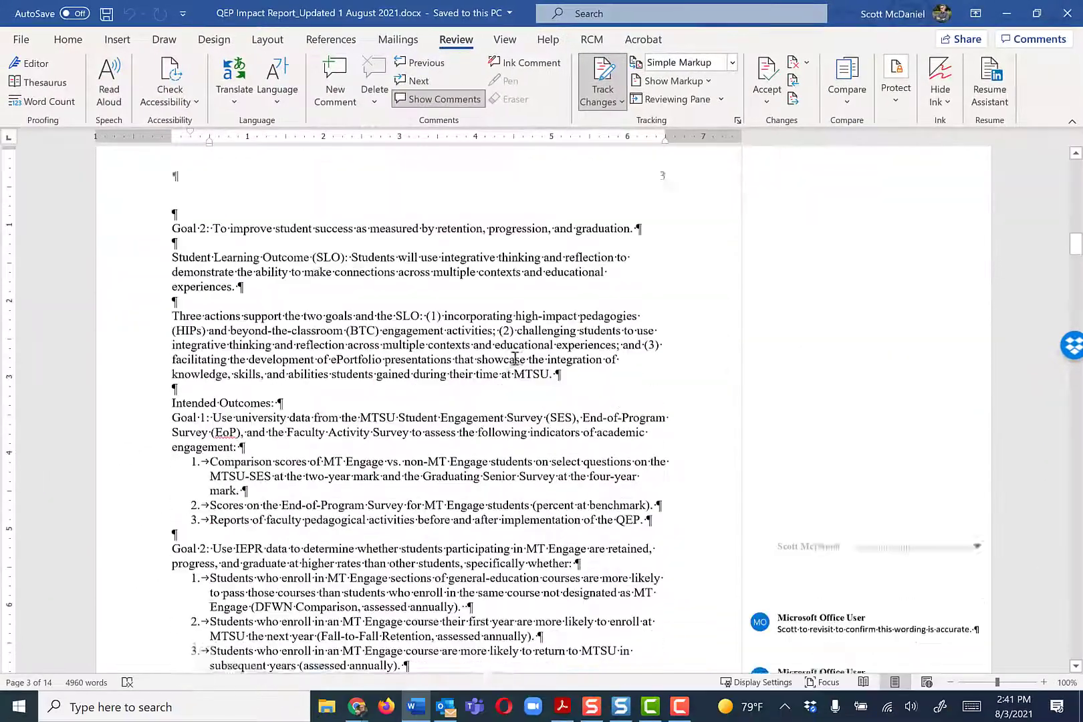
scroll(551, 370, down, 3)
scroll(551, 370, down, 2)
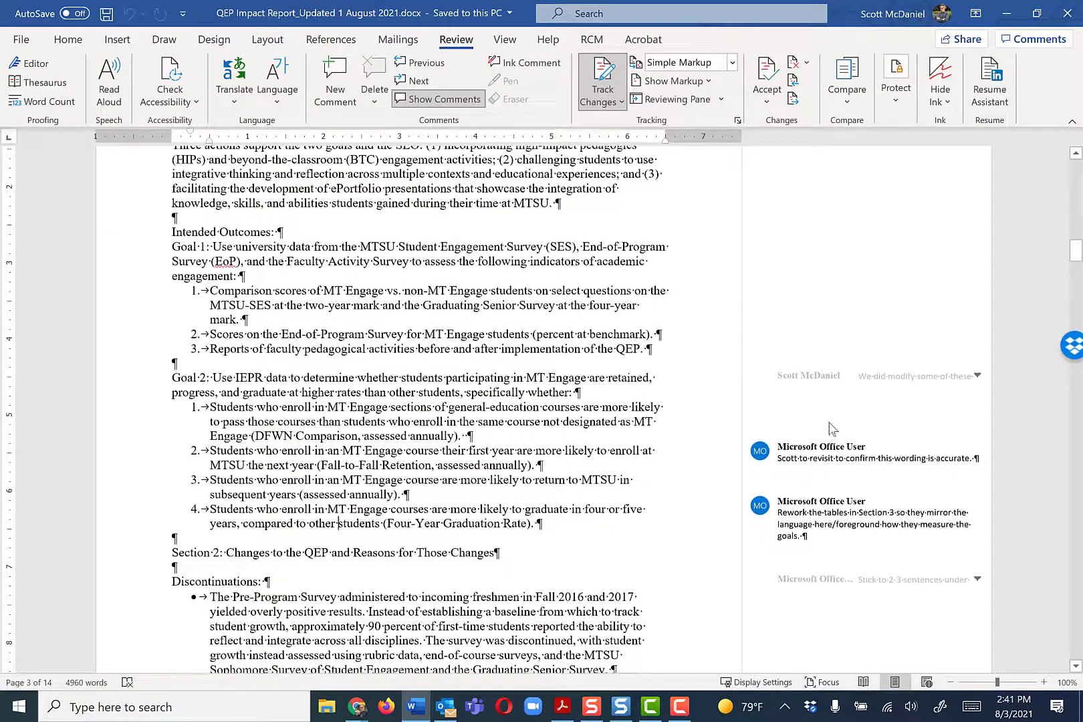
Step: Select and deselect the 'confirm the wording' comment, then open the print preview
click(811, 460)
key(Escape)
key(ctrl+p)
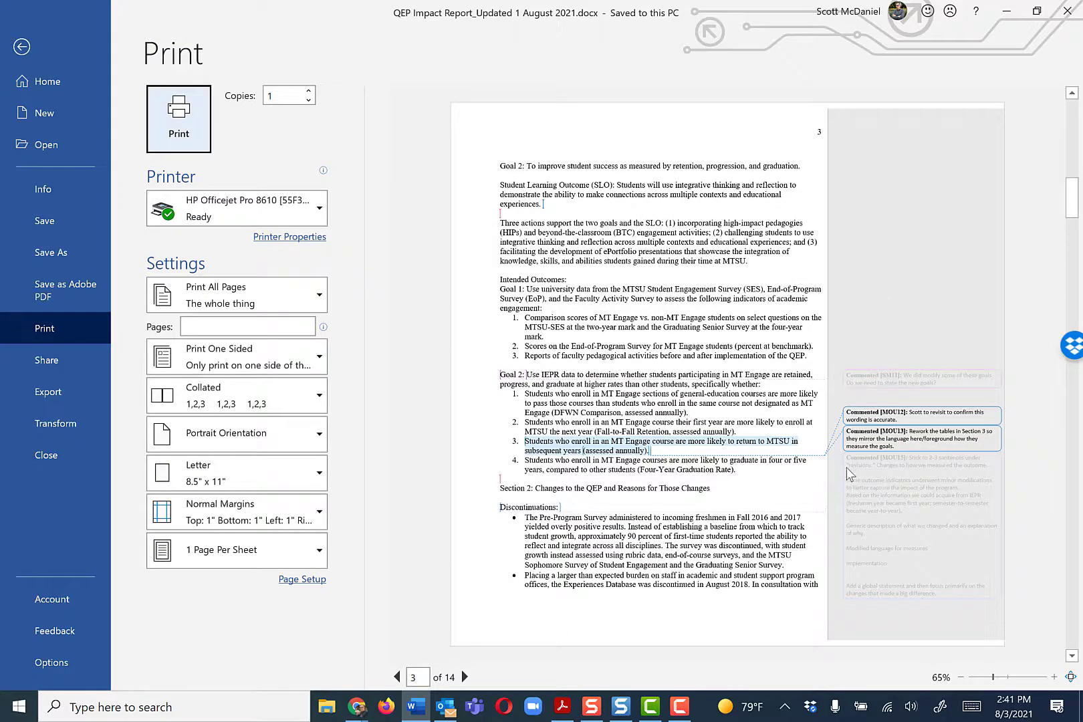
scroll(778, 421, down, 5)
scroll(778, 422, up, 2)
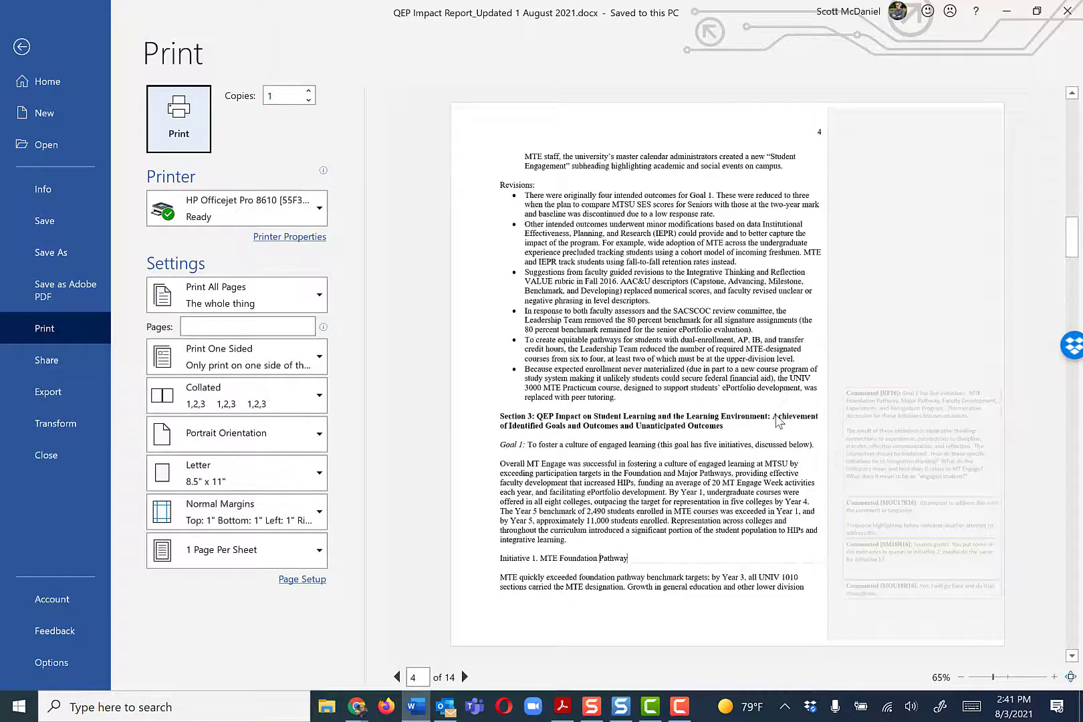
scroll(779, 422, up, 3)
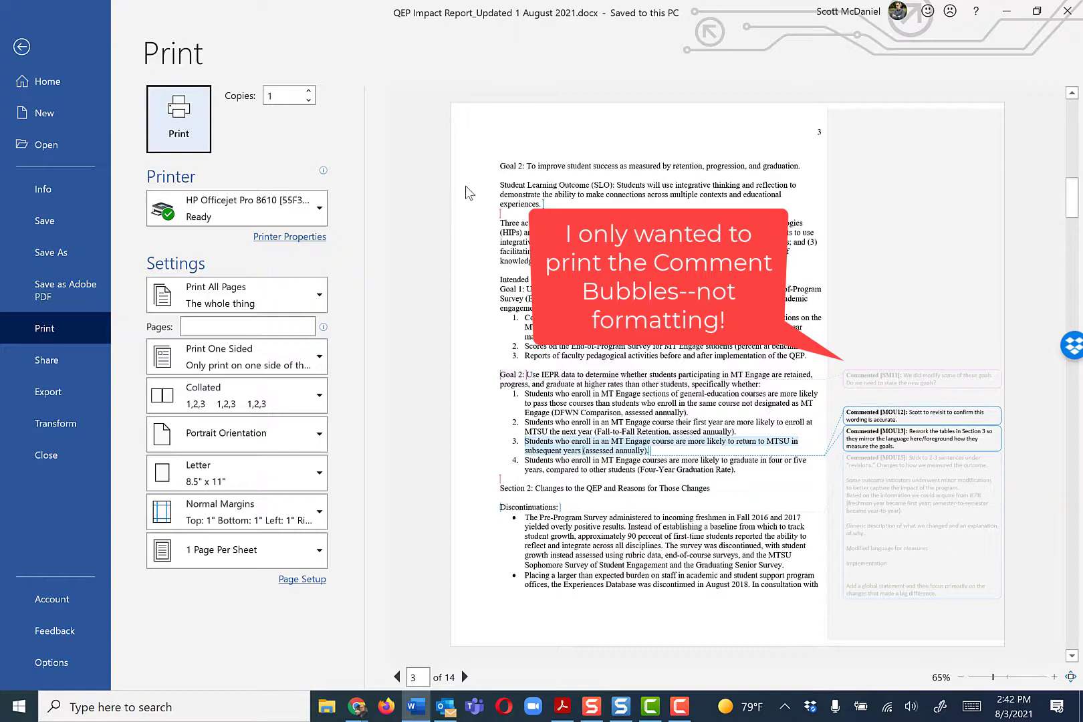